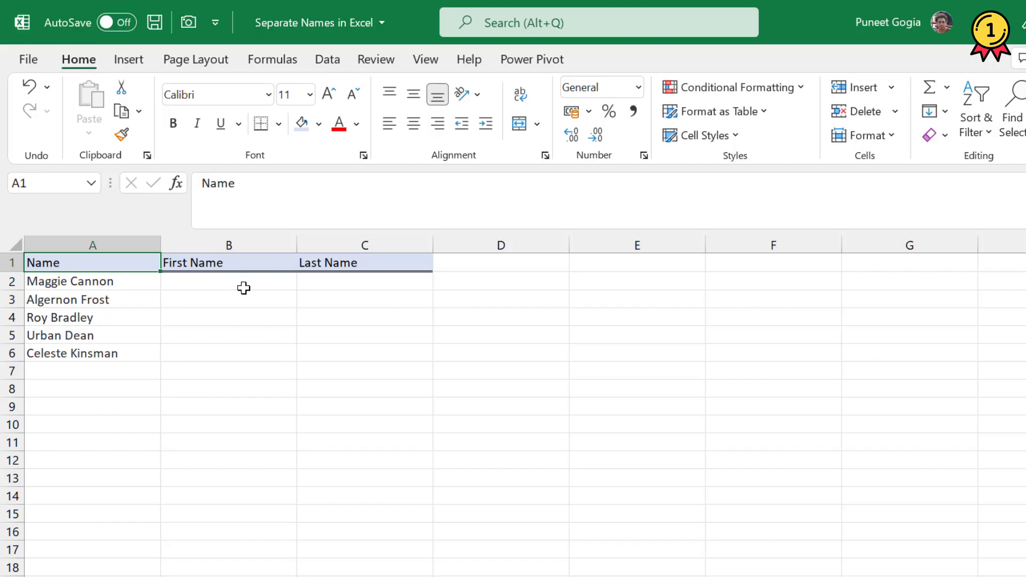
- Select the five full names in cells A2:A6
left_click_drag(92, 282, 116, 355)
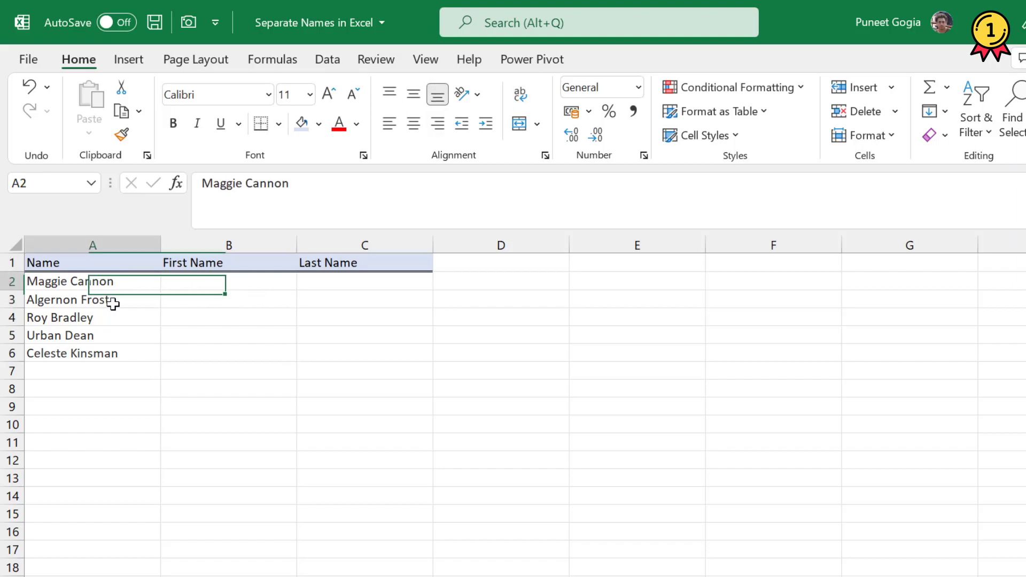
- Start Text to Columns with Fixed width and place a break after the first names
left_click(327, 60)
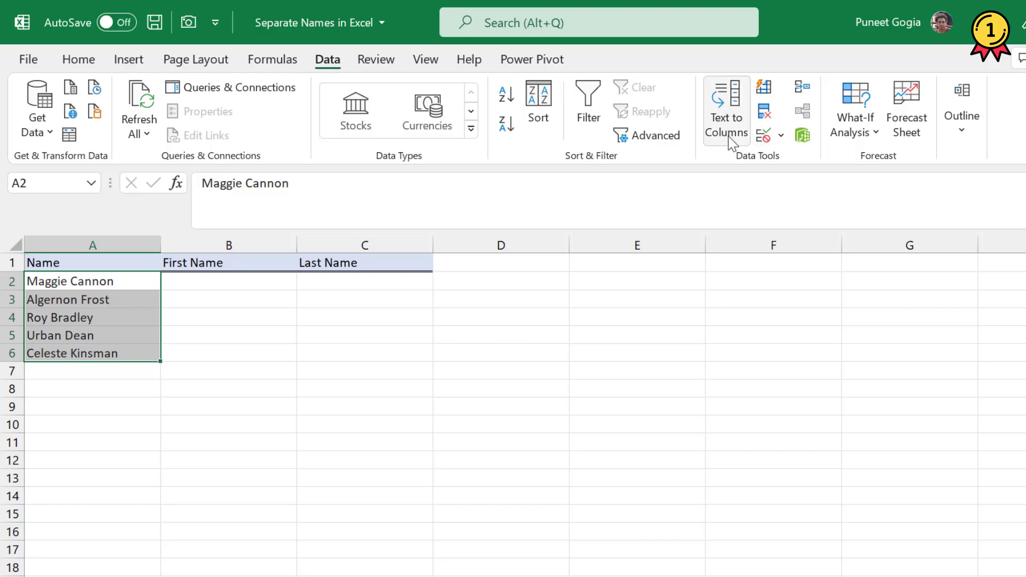
left_click(724, 123)
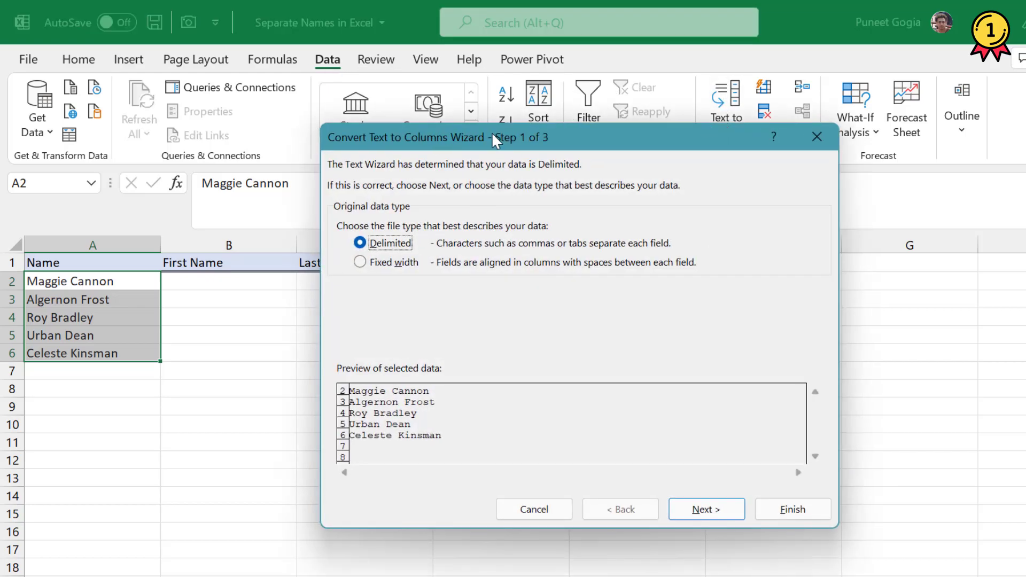
left_click_drag(491, 135, 538, 118)
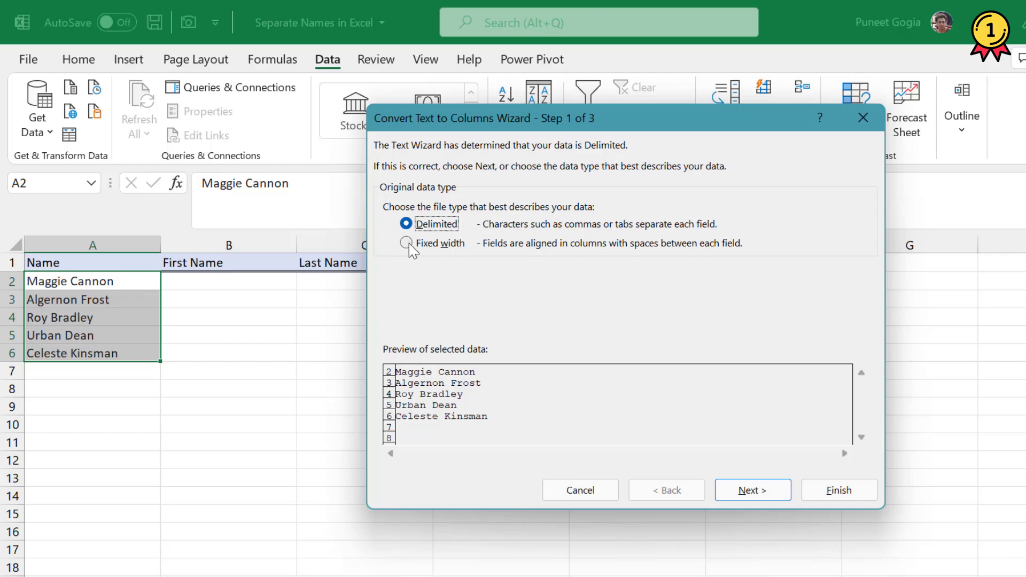
left_click(452, 245)
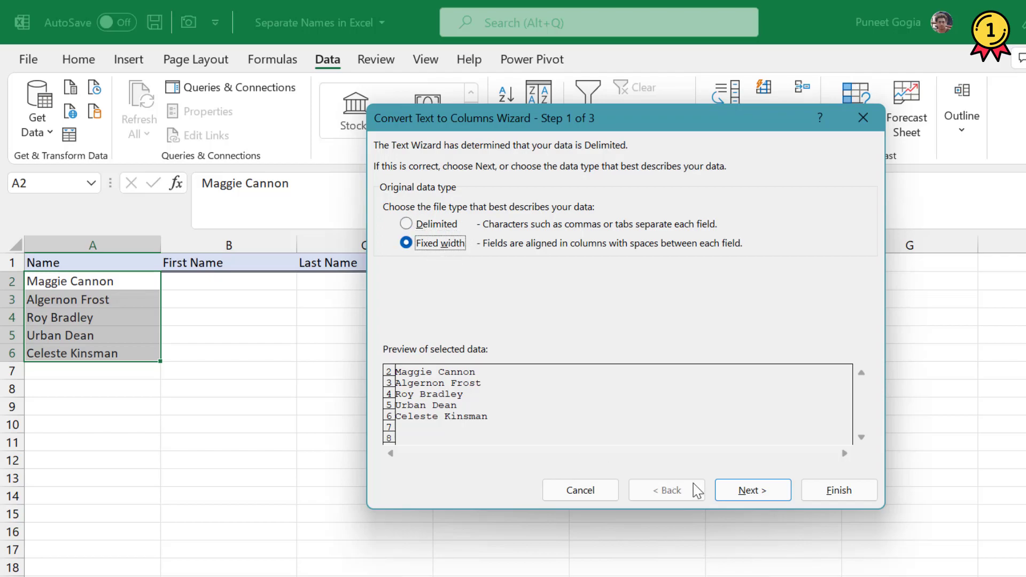
left_click(752, 490)
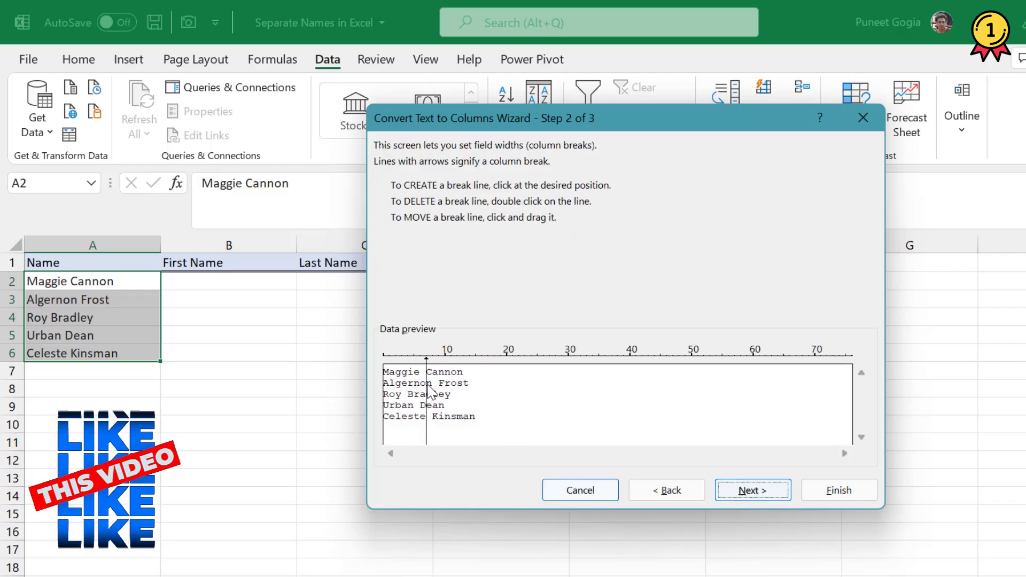
left_click_drag(426, 394, 419, 399)
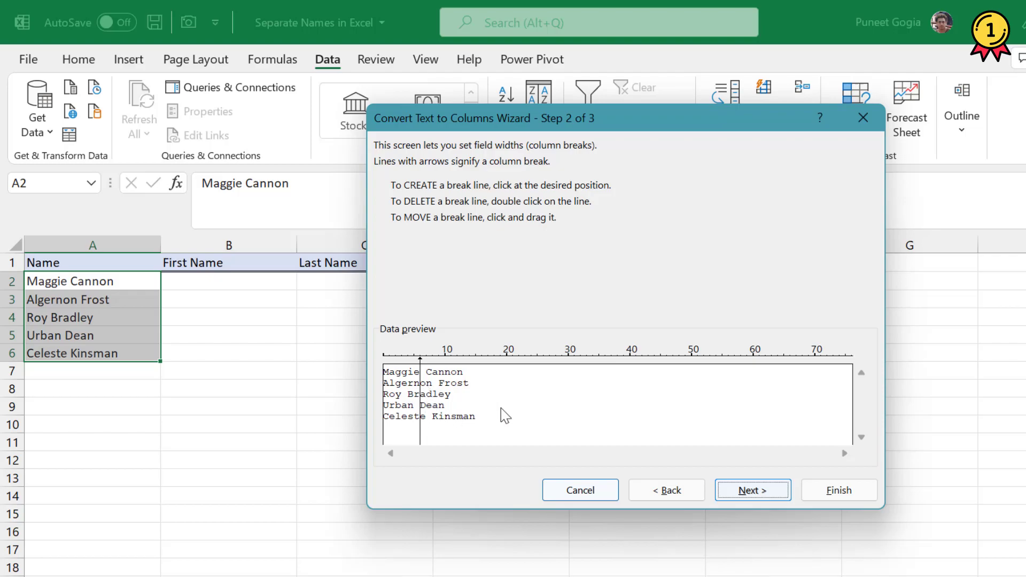
- Switch the wizard to Delimited with Space ticked and advance to Step 3
left_click(667, 490)
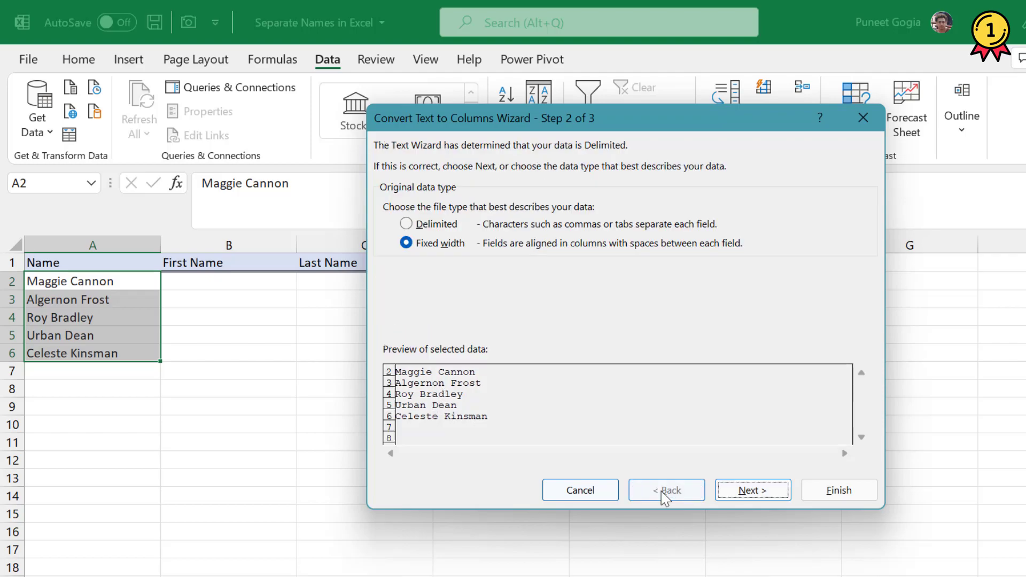
left_click(436, 225)
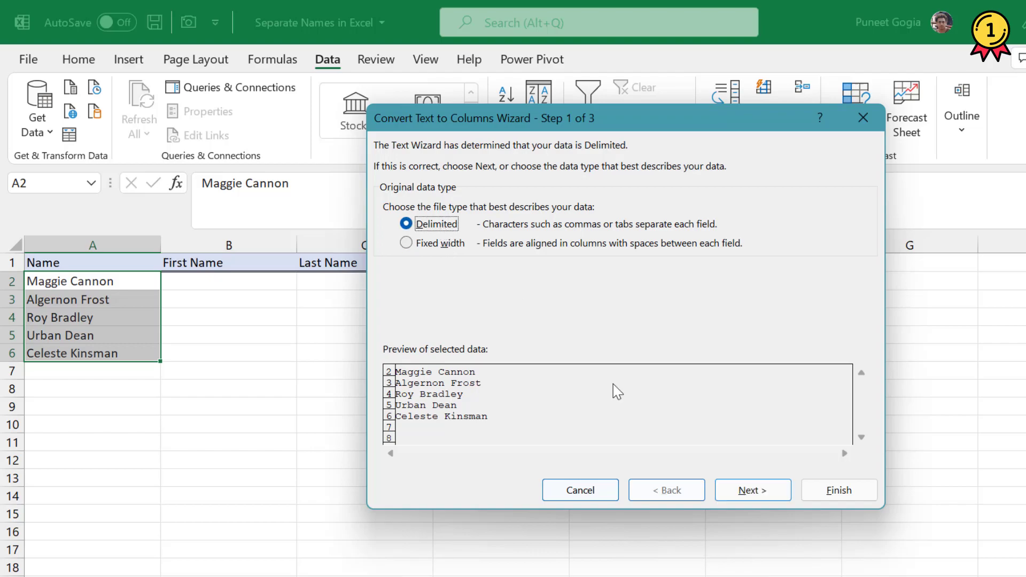
left_click(752, 490)
left_click(389, 248)
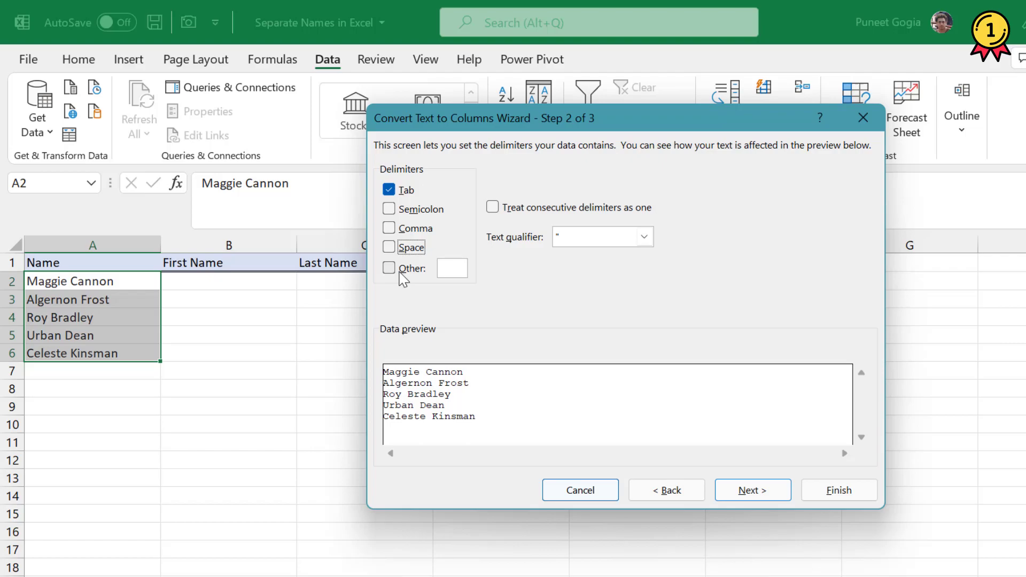
left_click(389, 248)
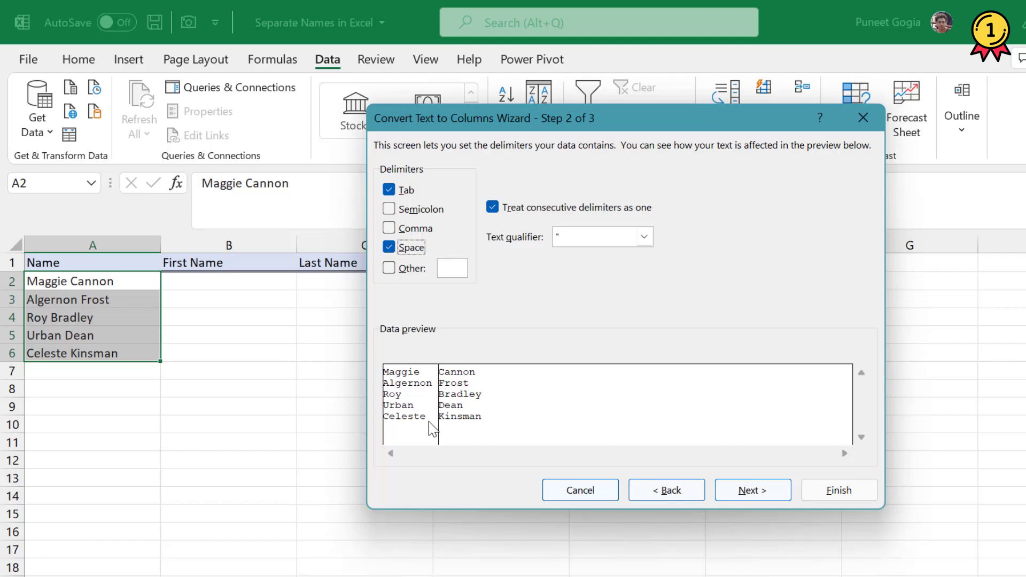
left_click(745, 492)
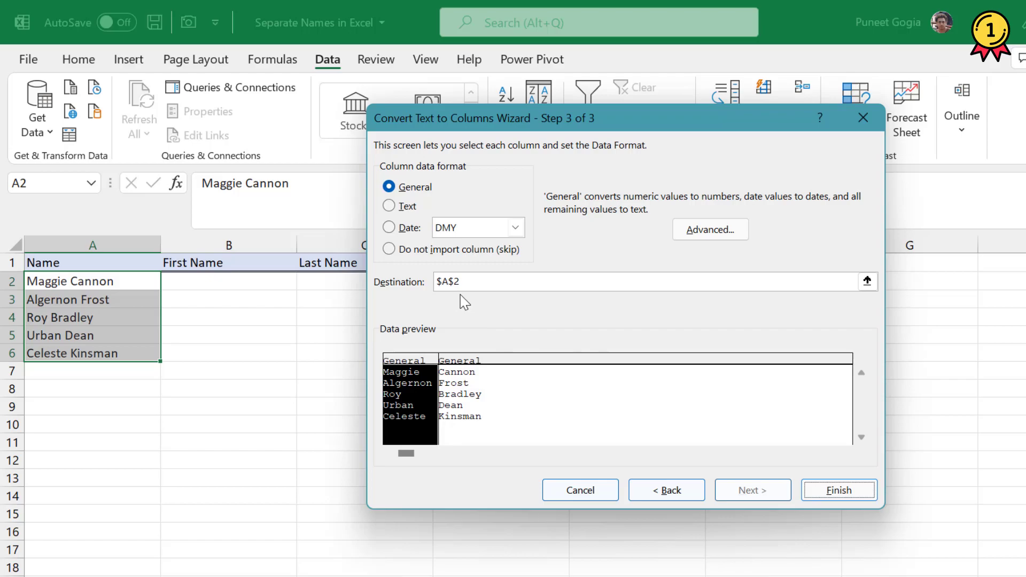
- Set the wizard destination to B2 and finish, splitting names into columns B and C
left_click_drag(479, 281, 435, 283)
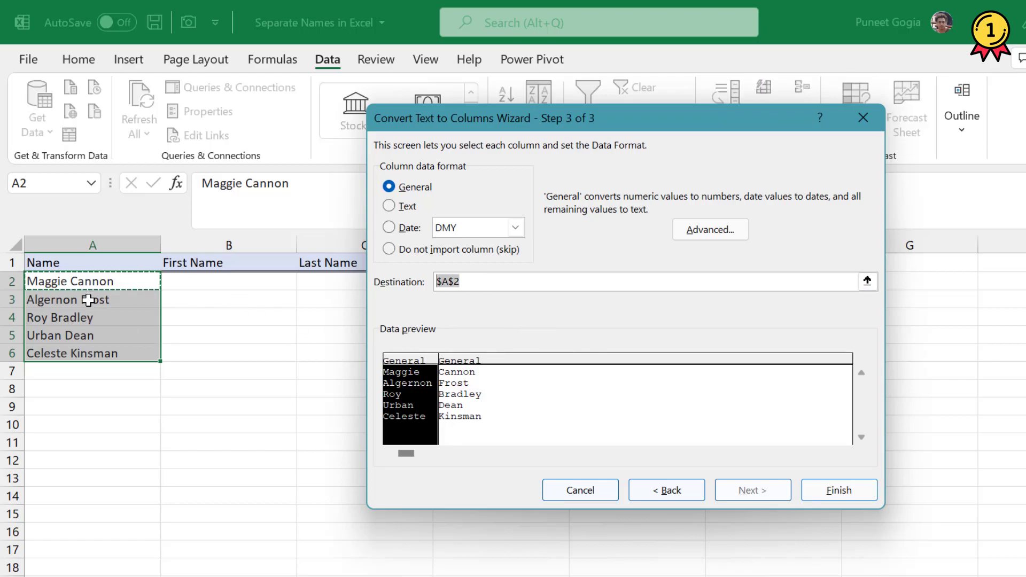
left_click_drag(503, 123, 638, 111)
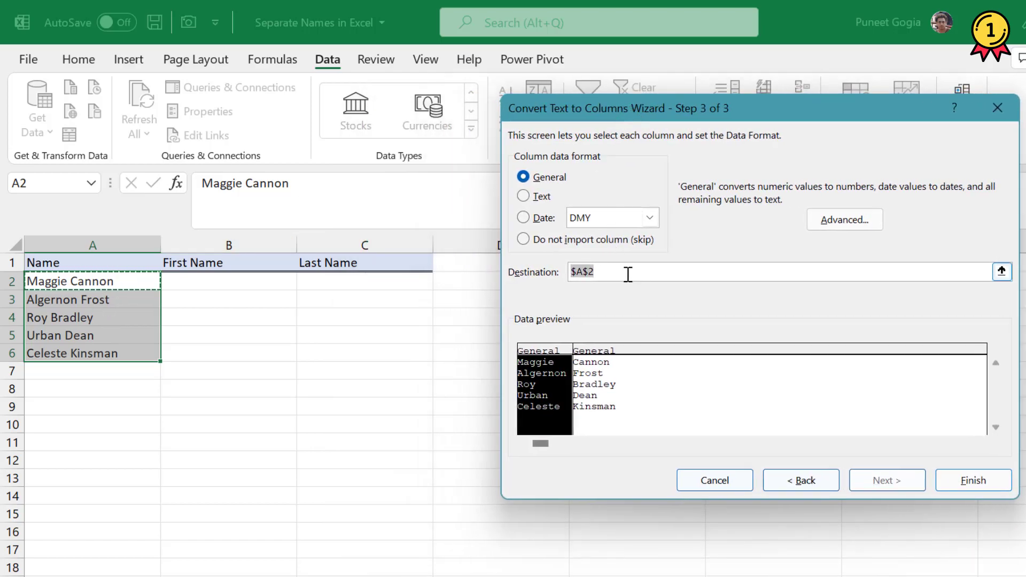
key("Delete")
left_click(223, 282)
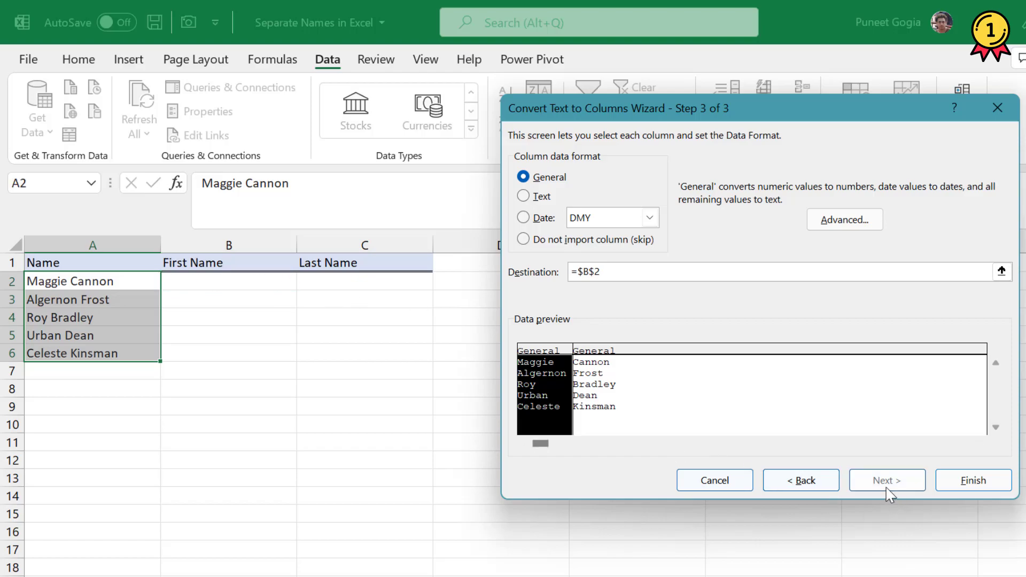
left_click(986, 482)
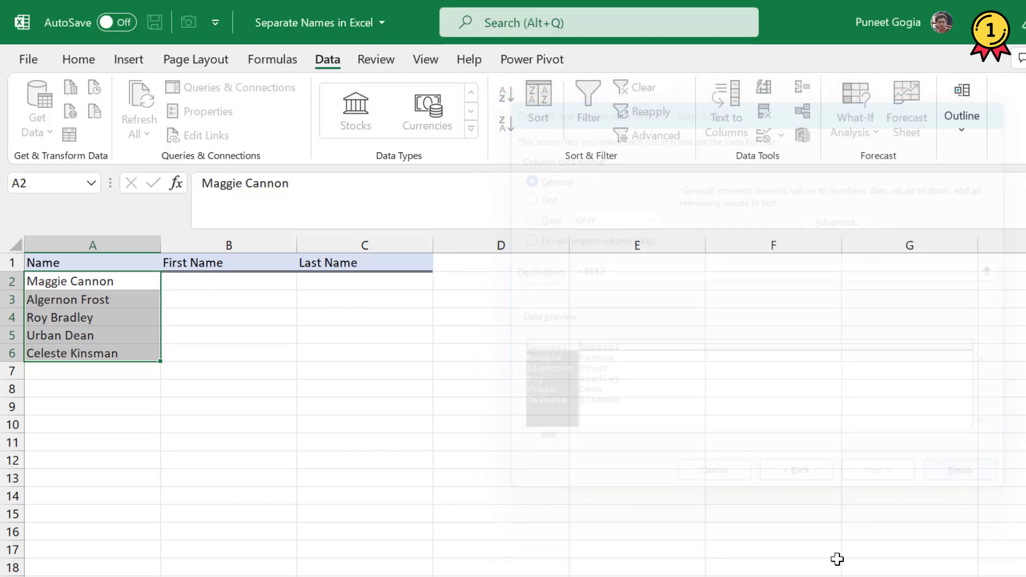
- Select the split names in B2:C6 and delete them
left_click_drag(224, 282, 227, 354)
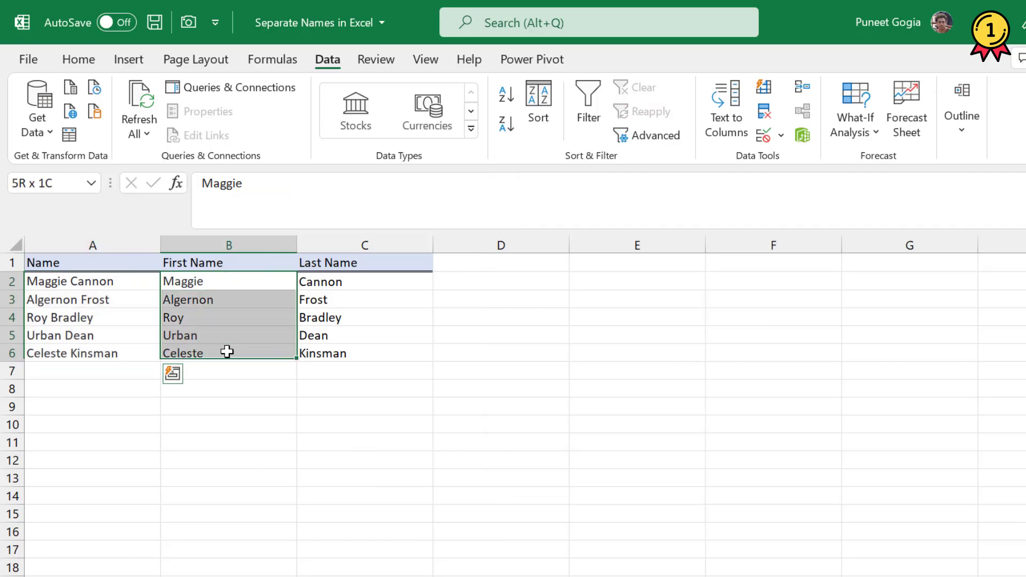
left_click_drag(321, 281, 345, 353)
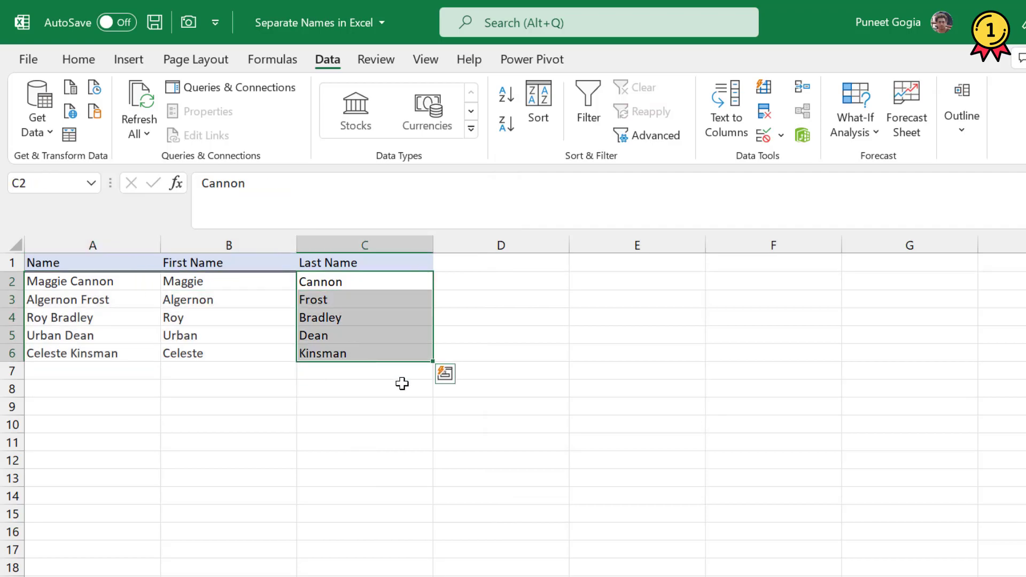
left_click_drag(183, 281, 337, 353)
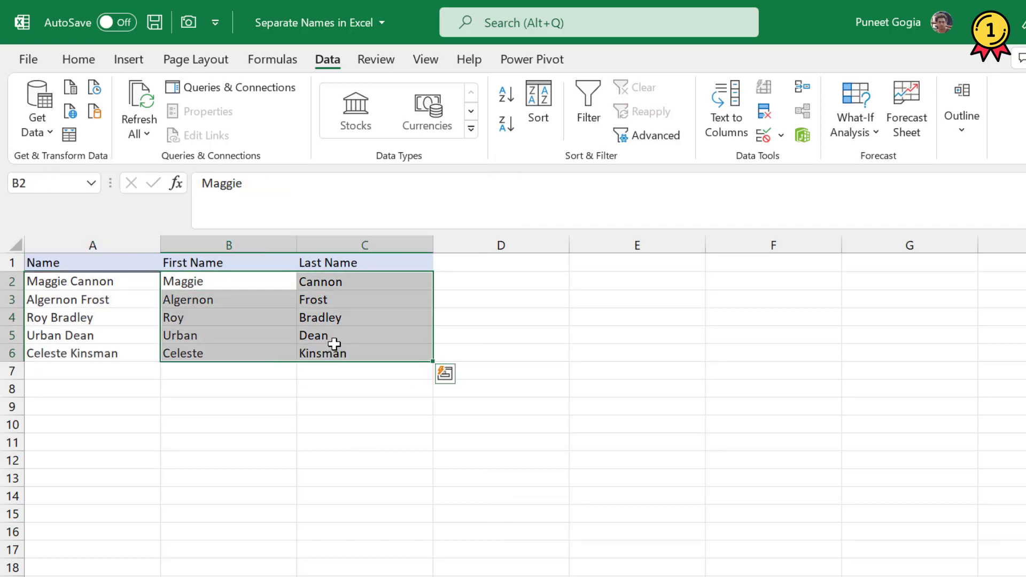
key("Delete")
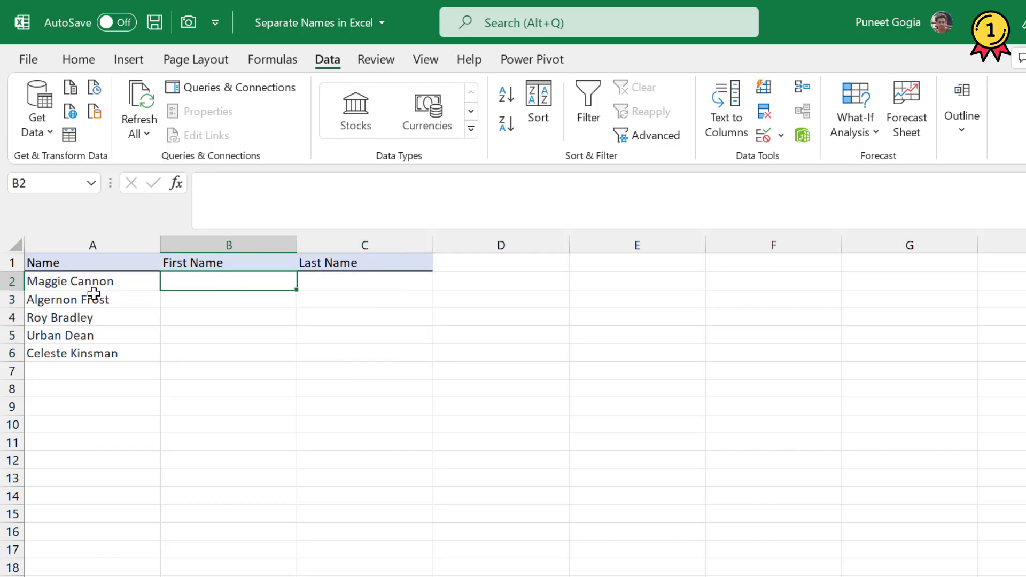
- Copy the full names from A2:A6 into the First Name column at B2
left_click(93, 282)
left_click_drag(92, 281, 92, 352)
key("ctrl+c")
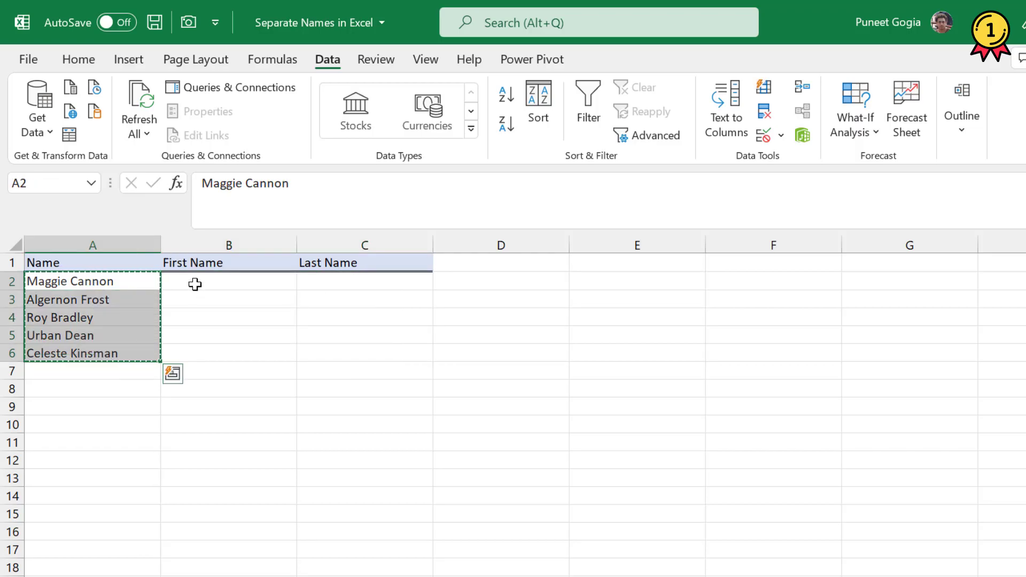
left_click(195, 284)
key("ctrl+v")
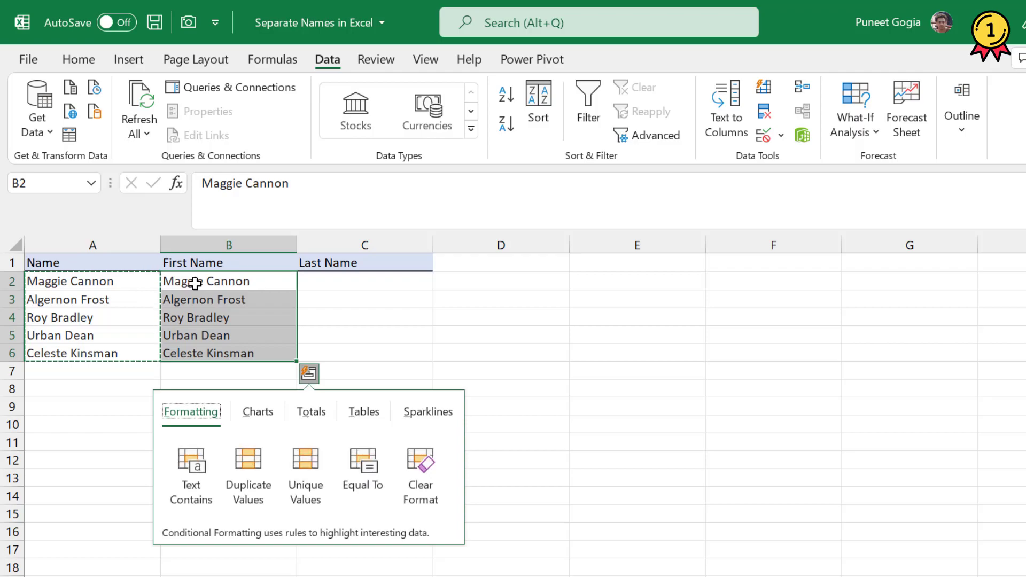
- Bring up Find and Replace on its Replace tab via Home > Find & Select
key("ctrl+h")
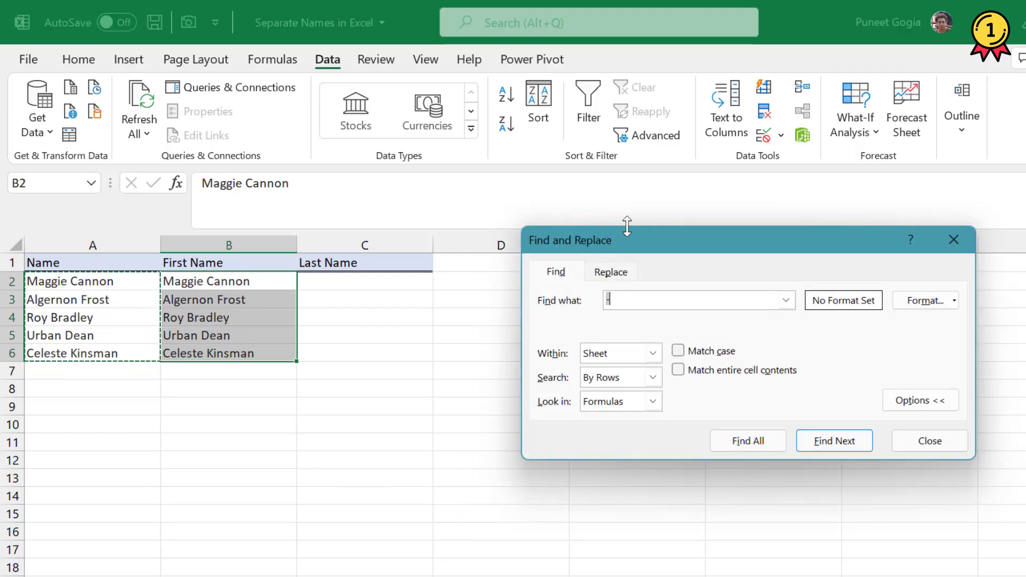
key("Escape")
left_click(79, 59)
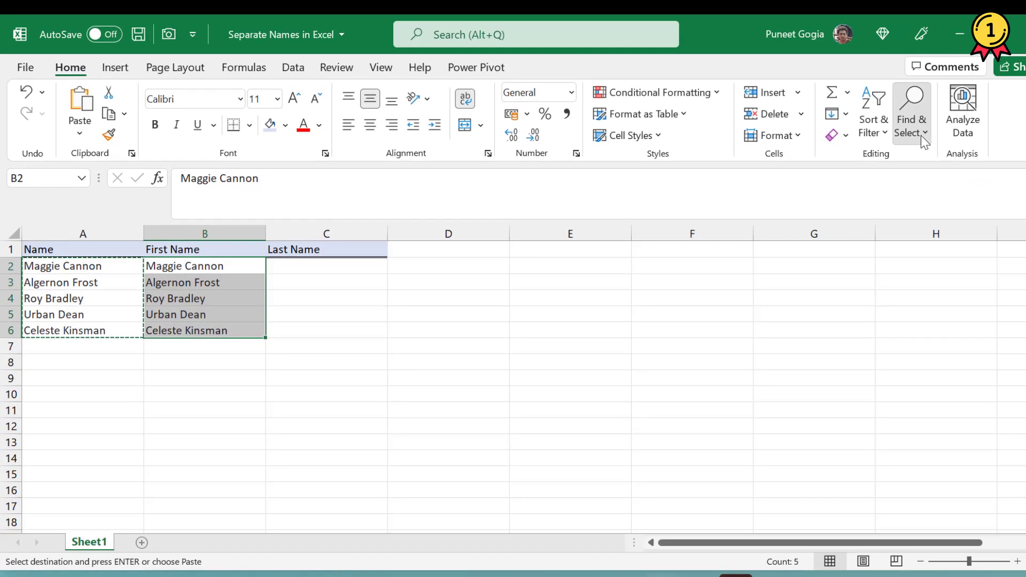
left_click(918, 138)
left_click(932, 158)
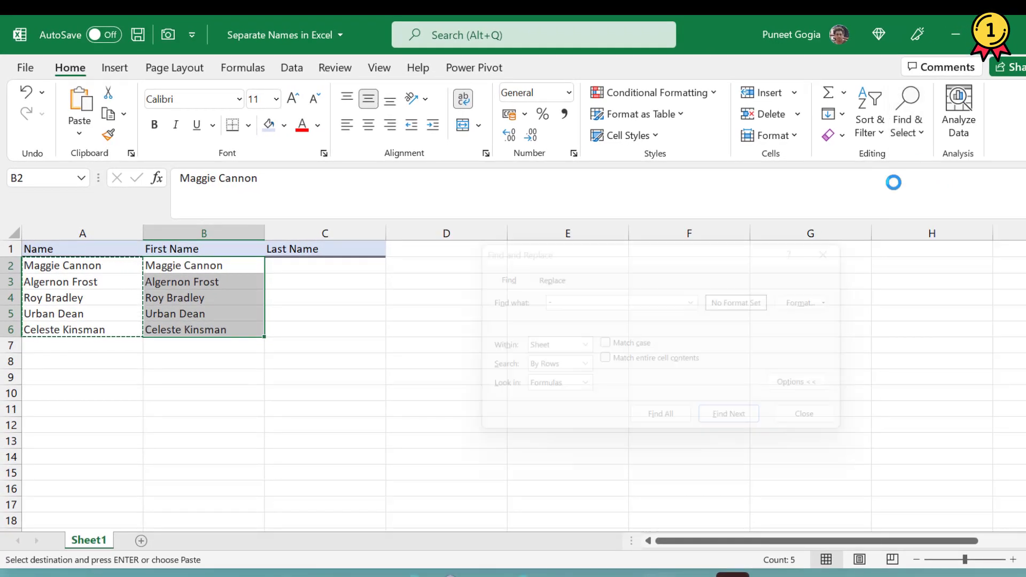
left_click_drag(572, 247, 506, 229)
left_click(479, 258)
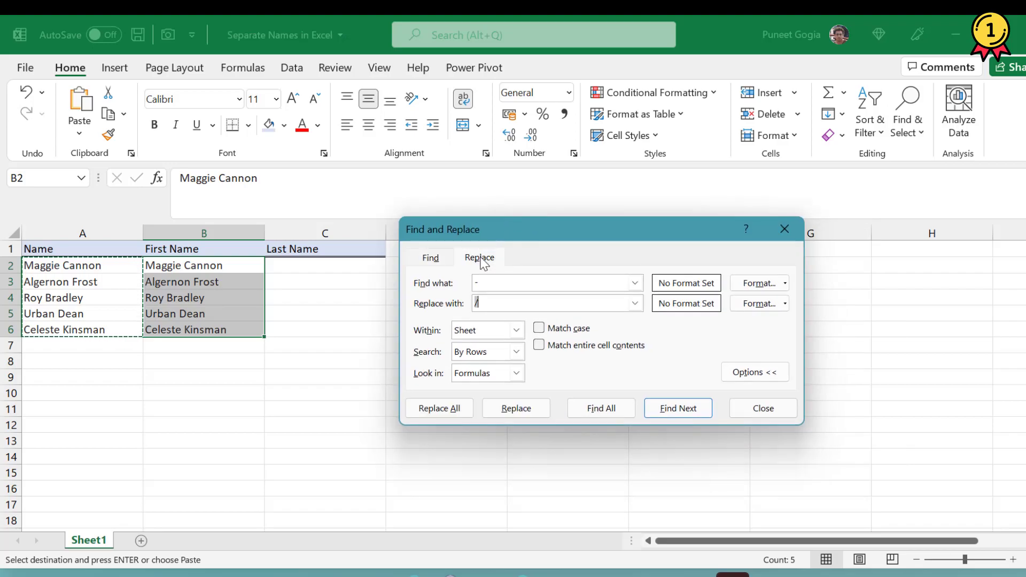
- Replace ' *' with nothing in column B, leaving only the first names
left_click(416, 283)
left_click(500, 304)
key("BackSpace")
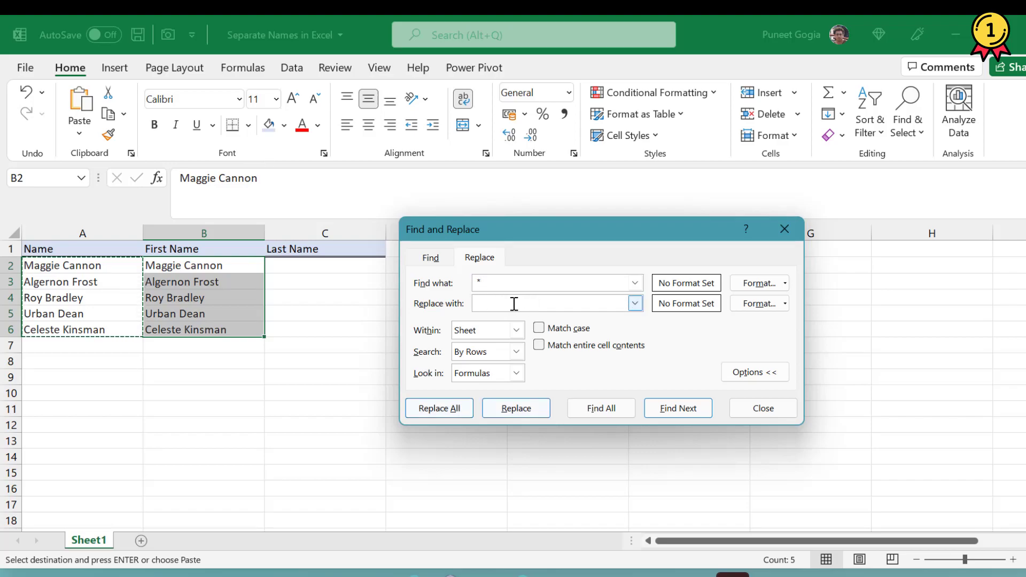
left_click(443, 409)
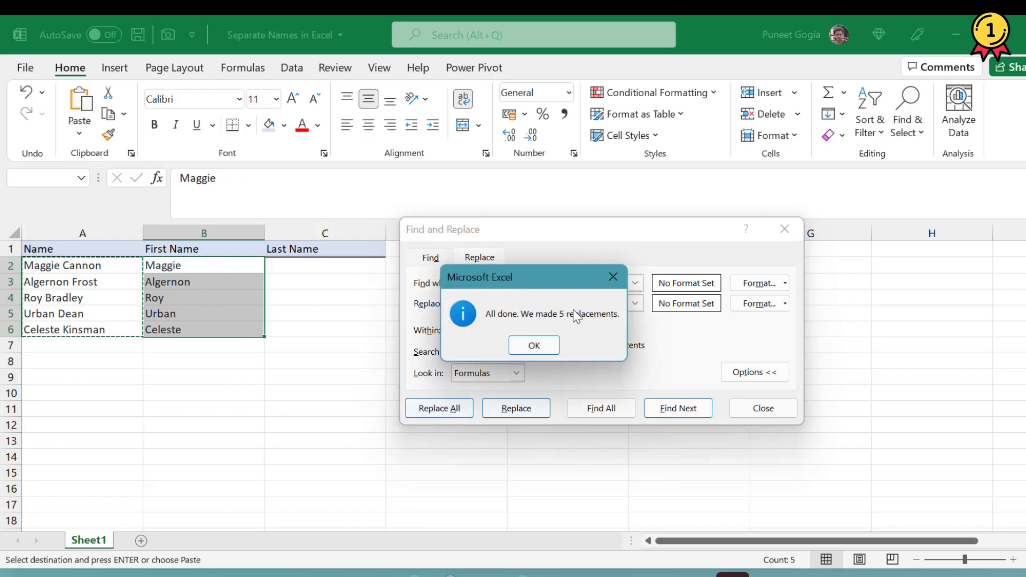
left_click(534, 345)
left_click(781, 231)
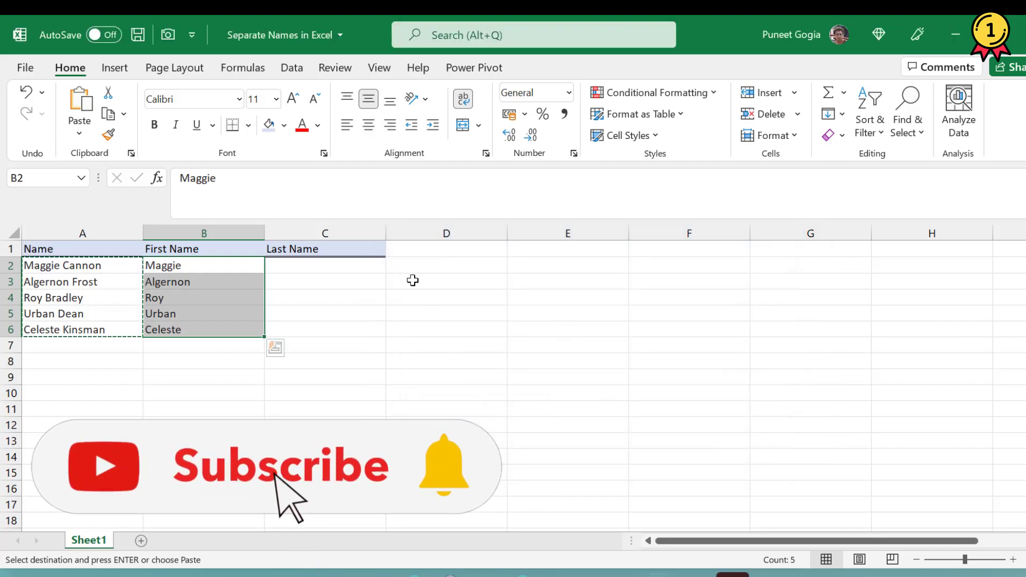
left_click_drag(82, 265, 89, 330)
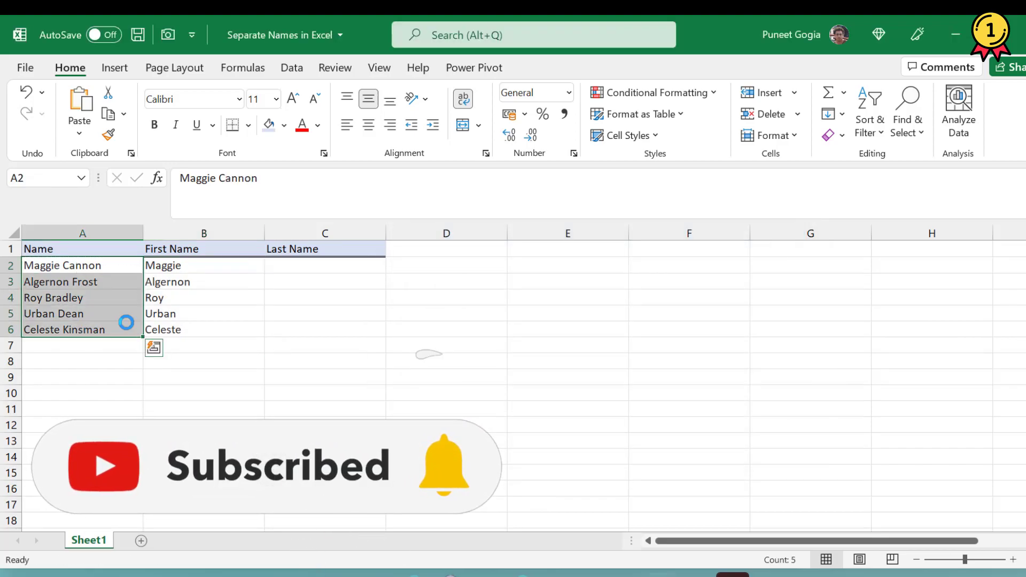
- Paste the full names into C2 and replace '* ' with nothing to keep only surnames
left_click(313, 266)
key("ctrl+v")
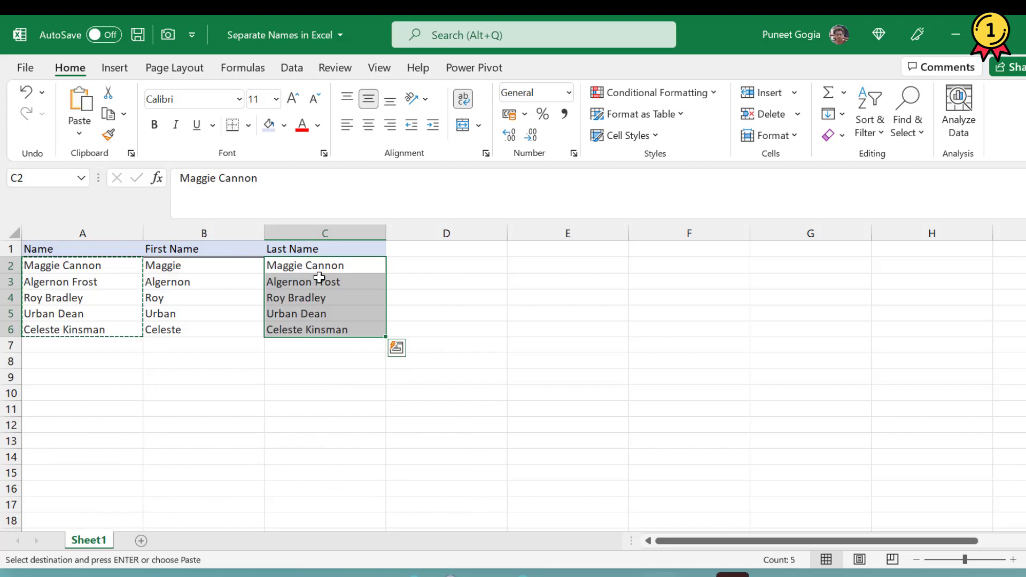
key("ctrl+h")
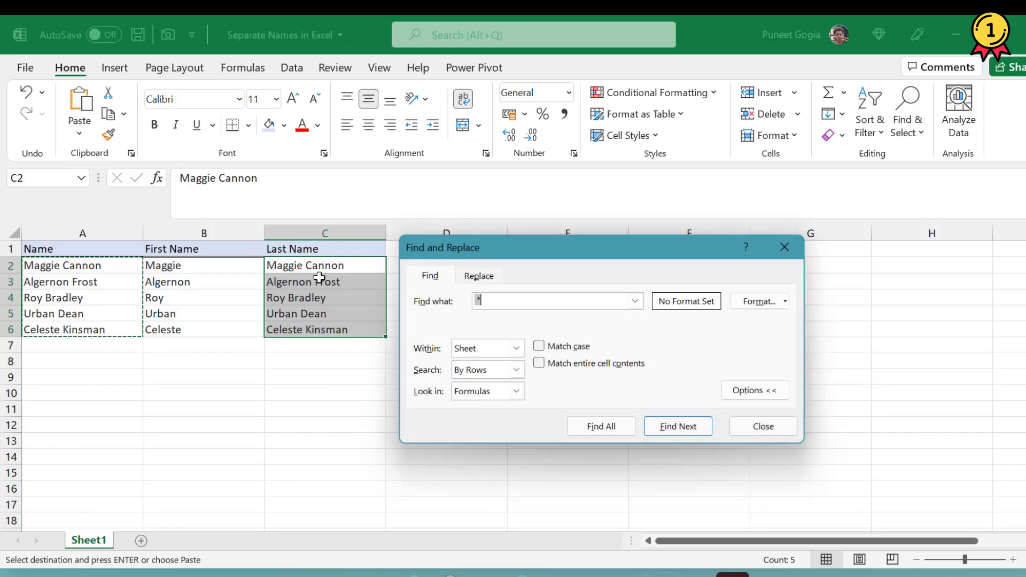
left_click(484, 275)
left_click_drag(498, 244, 551, 228)
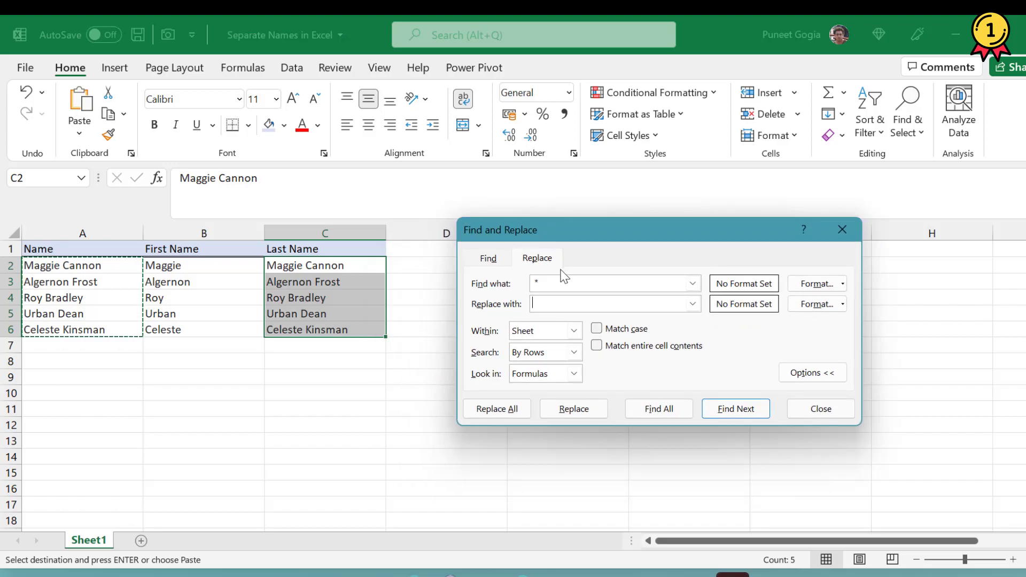
left_click_drag(561, 282, 469, 279)
left_click(534, 304)
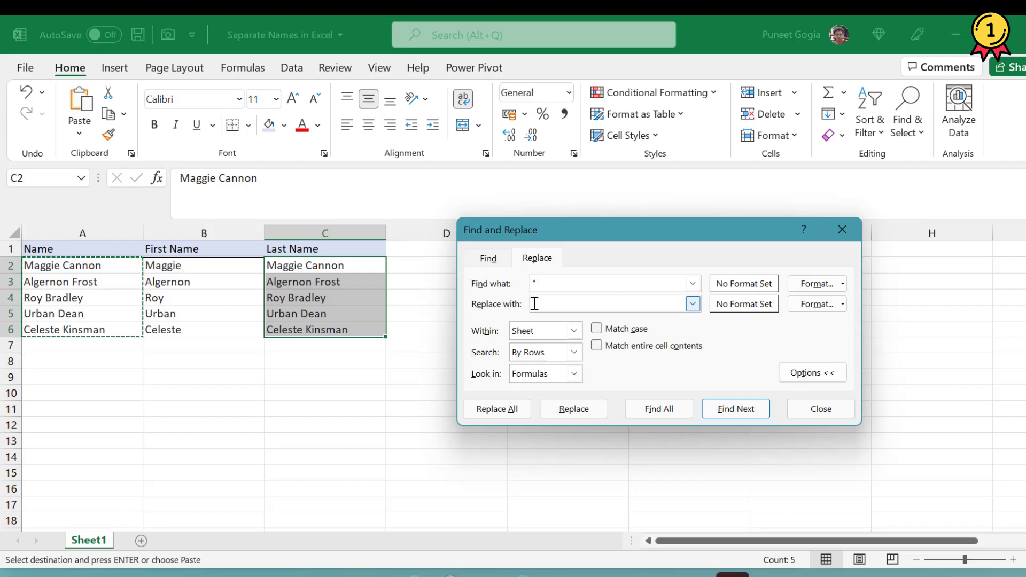
left_click(497, 408)
left_click(535, 346)
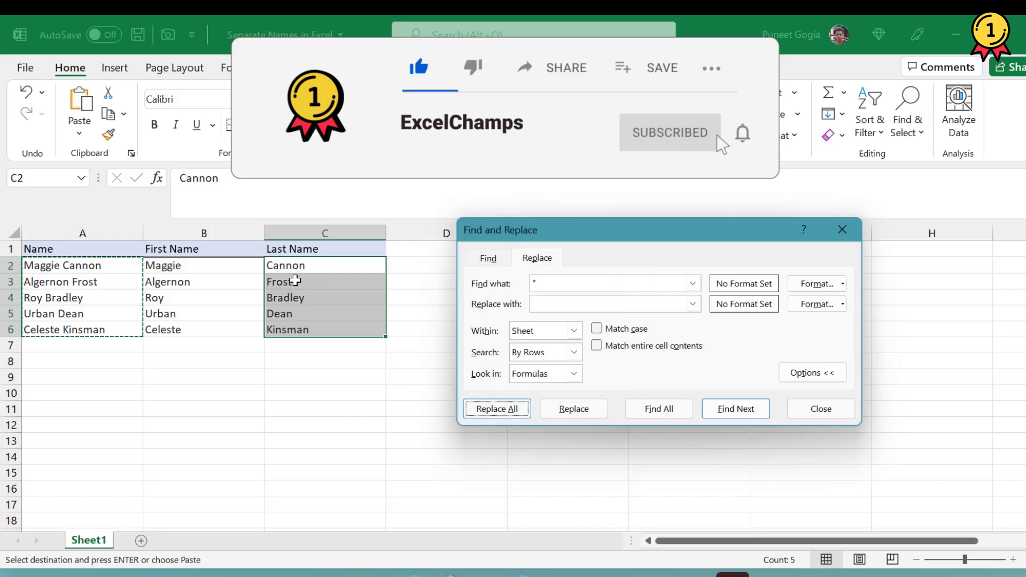